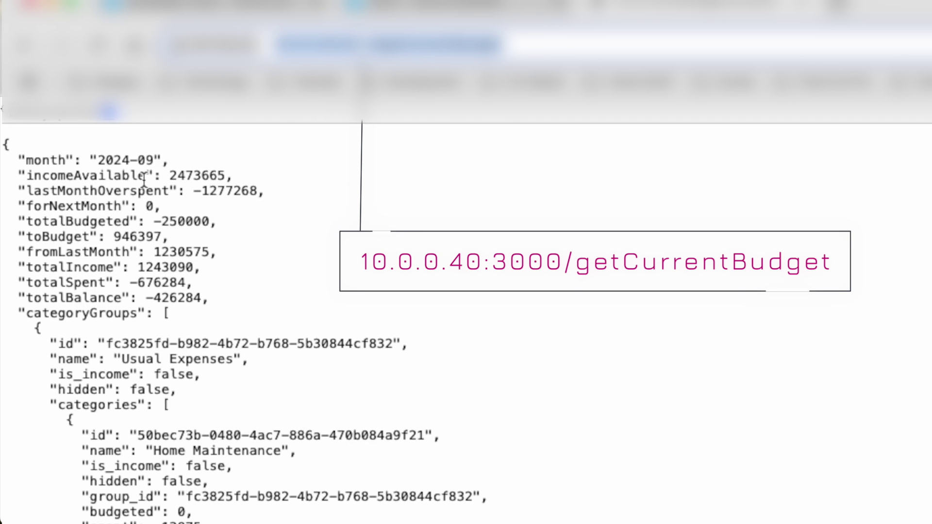
Highlight the budget totals and category data on the budget JSON page
{"action": "left_click", "coordinate": [65, 174]}
{"action": "key", "text": "ctrl+a"}
{"action": "left_click", "coordinate": [65, 174]}
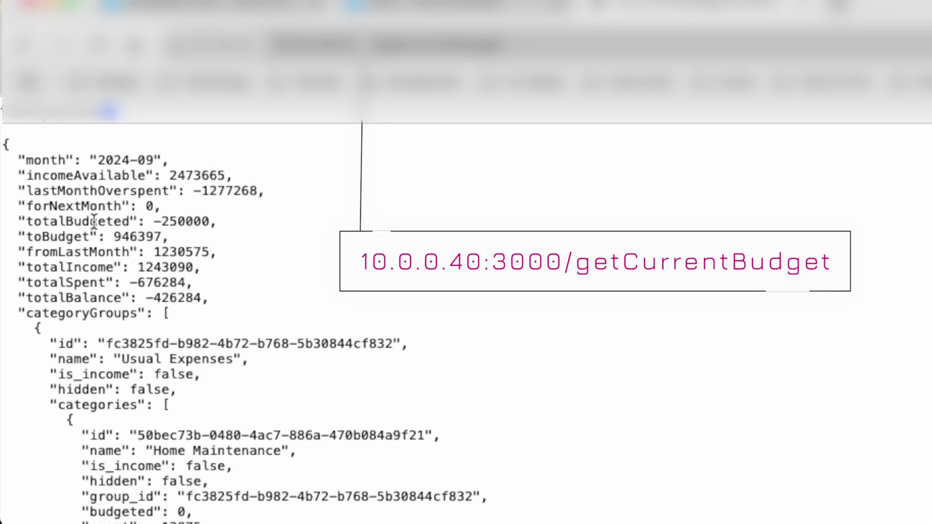
{"action": "left_click_drag", "start_coordinate": [66, 191], "coordinate": [379, 523]}
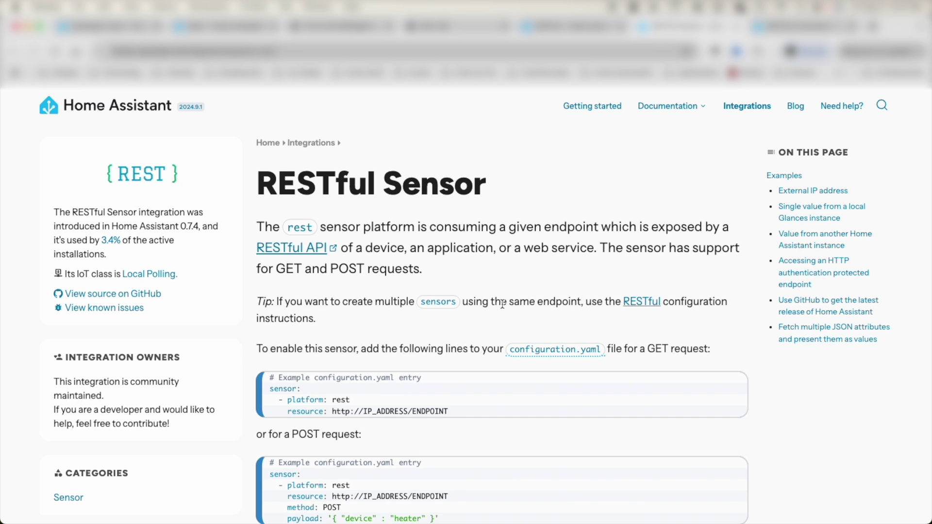
{"action": "scroll", "coordinate": [503, 304], "scroll_direction": "down", "scroll_amount": 3}
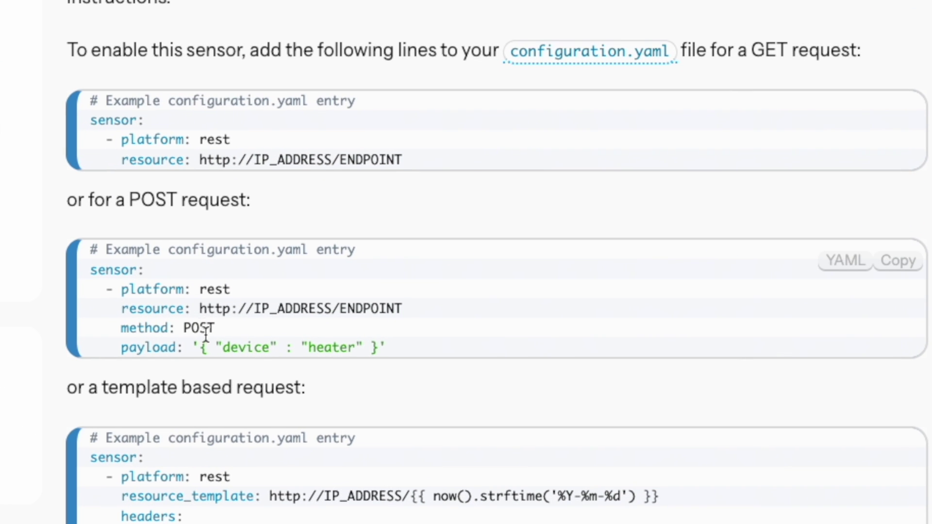
Scroll the RESTful Sensor docs past the POST example to the template-based request
{"action": "double_click", "coordinate": [214, 328]}
{"action": "left_click", "coordinate": [206, 345]}
{"action": "scroll", "coordinate": [245, 413], "scroll_direction": "down", "scroll_amount": 3}
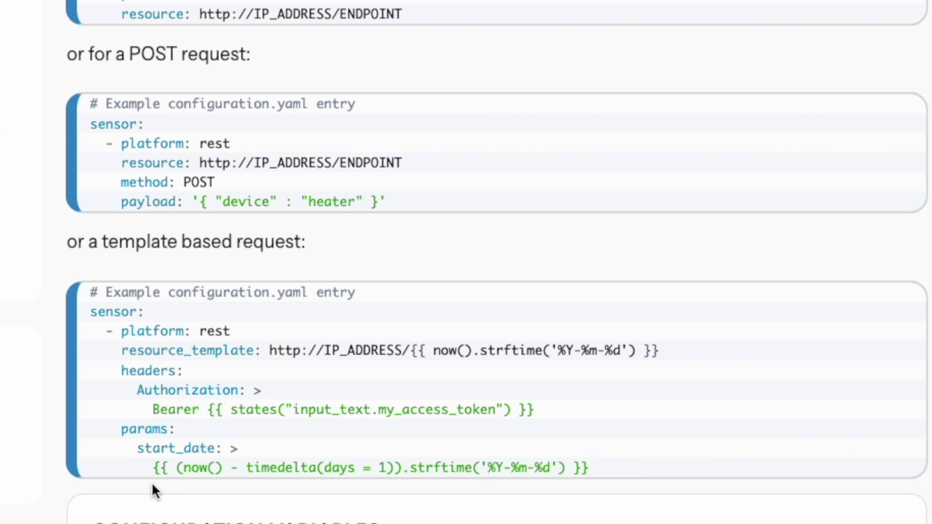
{"action": "scroll", "coordinate": [190, 428], "scroll_direction": "down", "scroll_amount": 2}
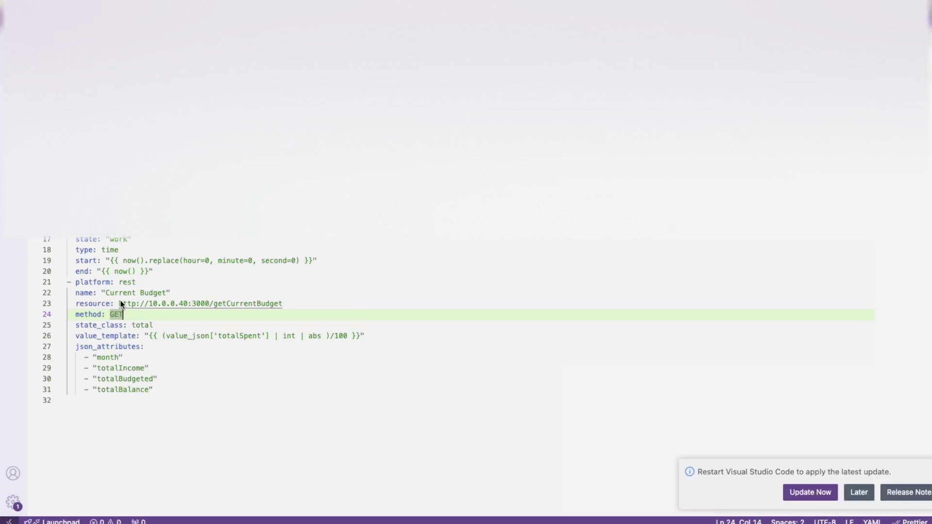
{"action": "left_click_drag", "start_coordinate": [280, 304], "coordinate": [156, 294]}
{"action": "double_click", "coordinate": [161, 313]}
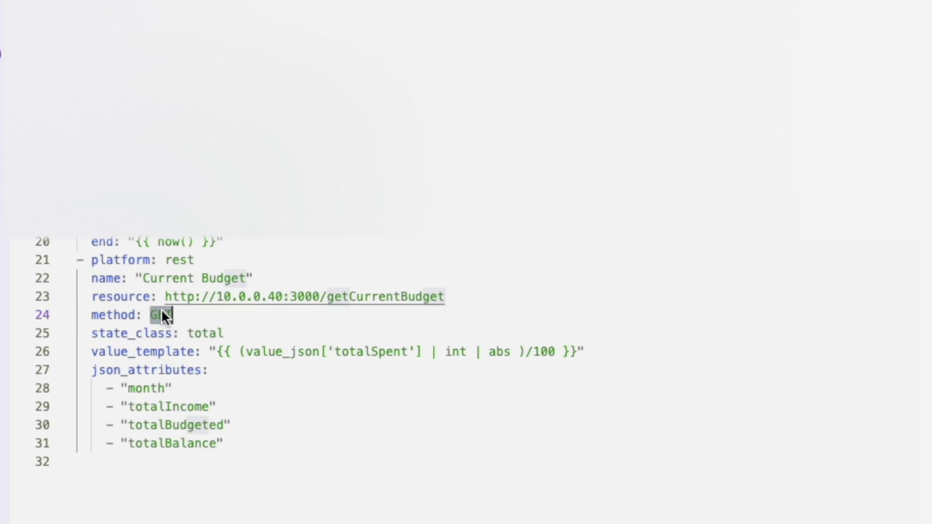
{"action": "left_click", "coordinate": [150, 352]}
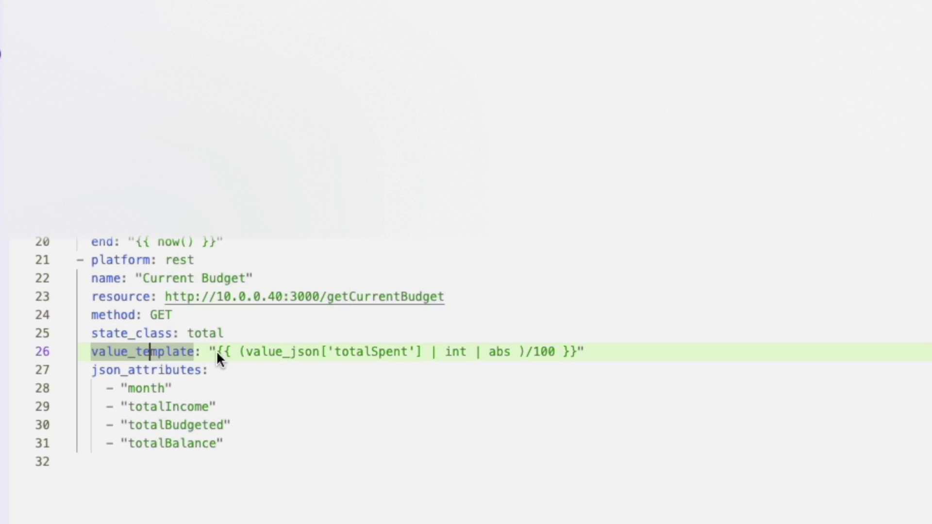
{"action": "left_click_drag", "start_coordinate": [208, 351], "coordinate": [612, 351]}
{"action": "left_click", "coordinate": [412, 378]}
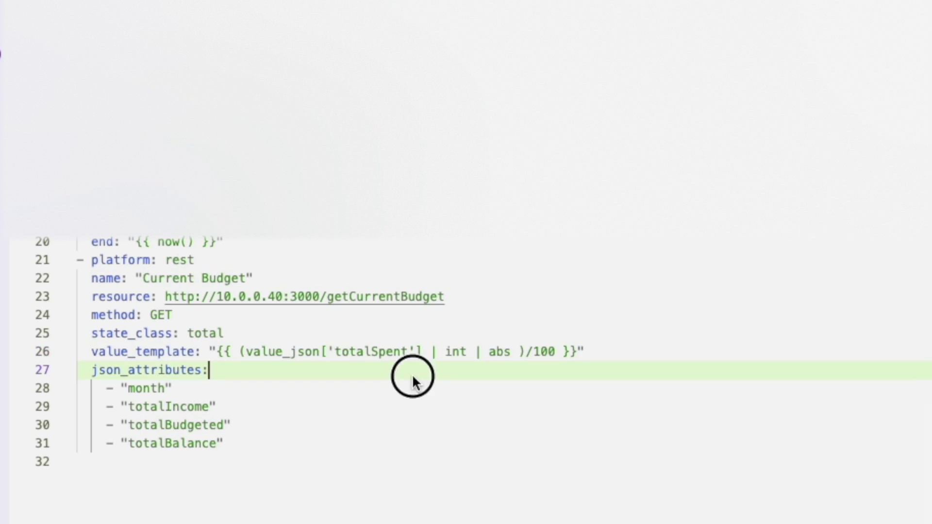
{"action": "double_click", "coordinate": [288, 353]}
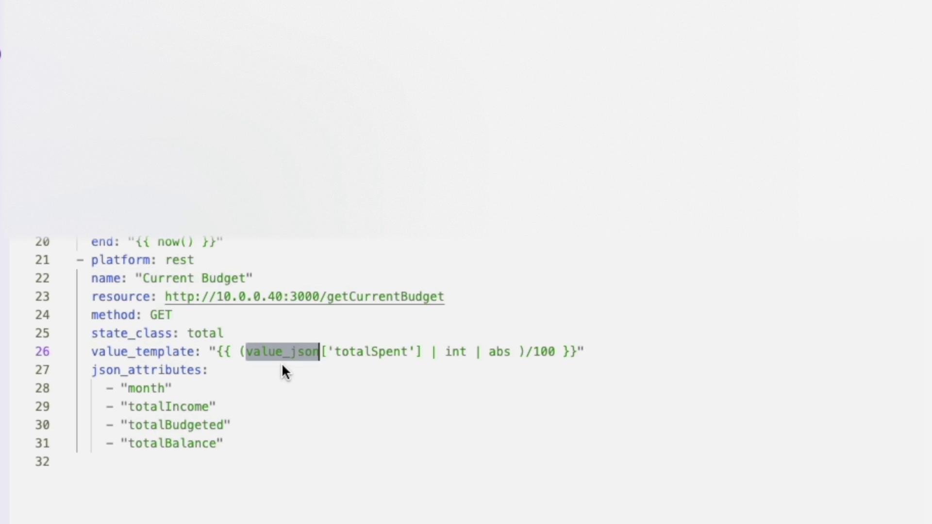
{"action": "double_click", "coordinate": [343, 353]}
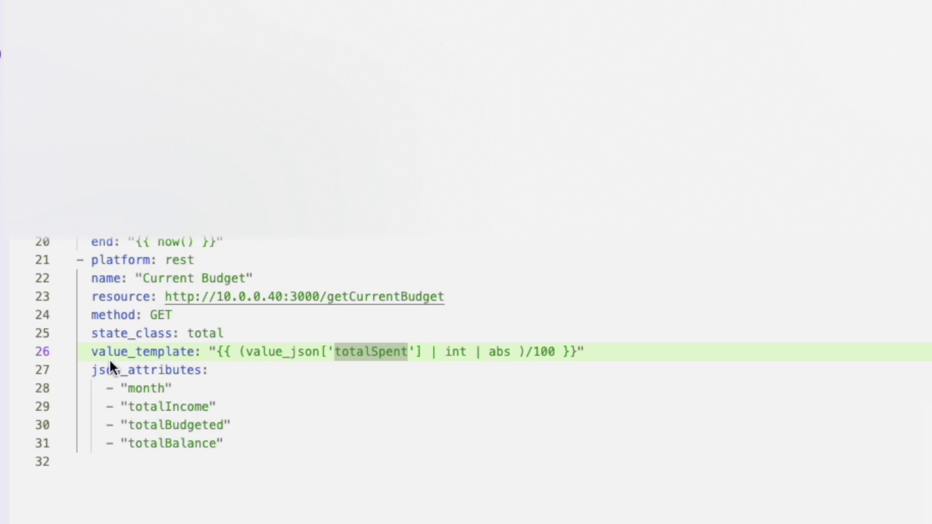
{"action": "left_click", "coordinate": [98, 372]}
{"action": "left_click_drag", "start_coordinate": [97, 372], "coordinate": [196, 368]}
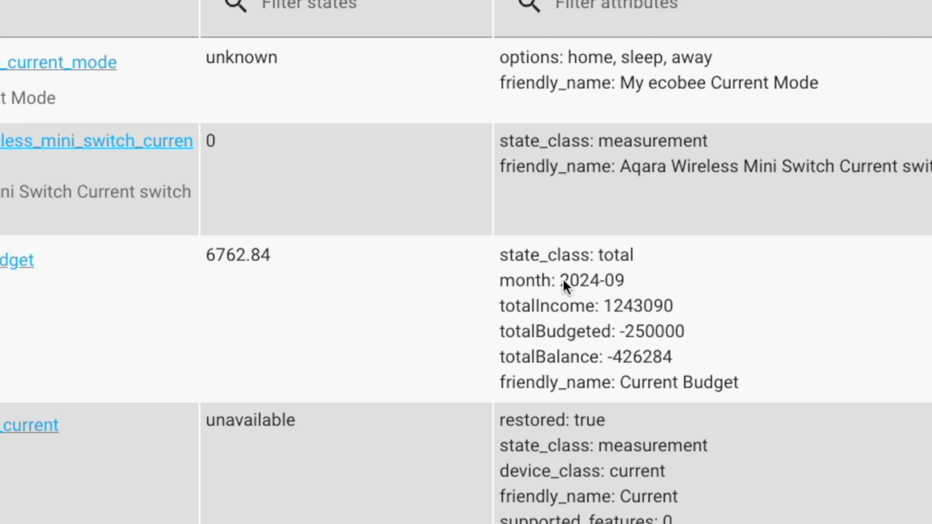
Inspect sensor.current_budget: its 6762.84 state, month 2024-09 and the other budget attributes
{"action": "left_click_drag", "start_coordinate": [562, 279], "coordinate": [708, 360]}
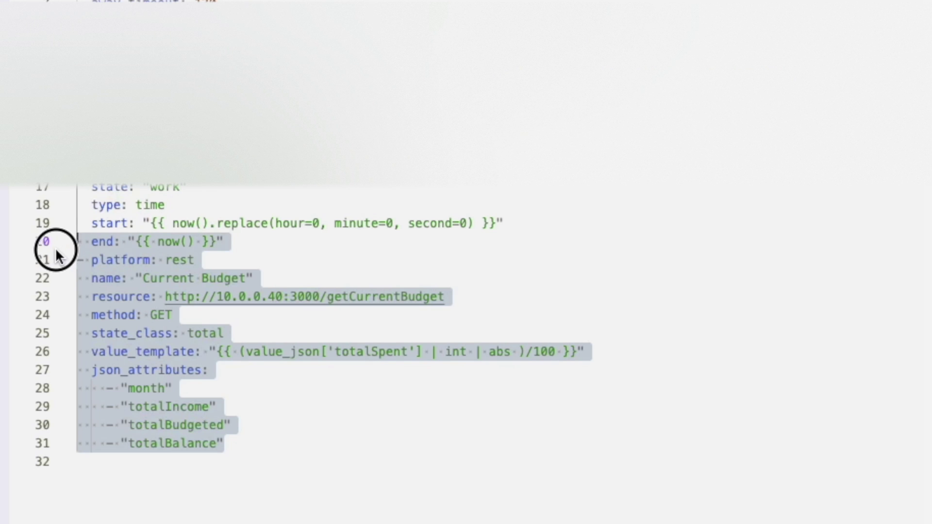
{"action": "left_click_drag", "start_coordinate": [52, 253], "coordinate": [53, 263]}
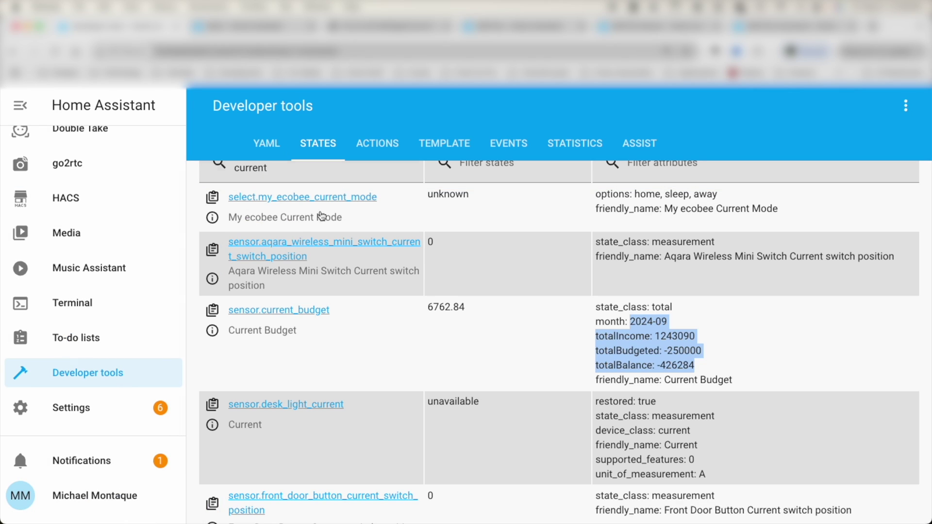
{"action": "left_click_drag", "start_coordinate": [278, 168], "coordinate": [214, 170]}
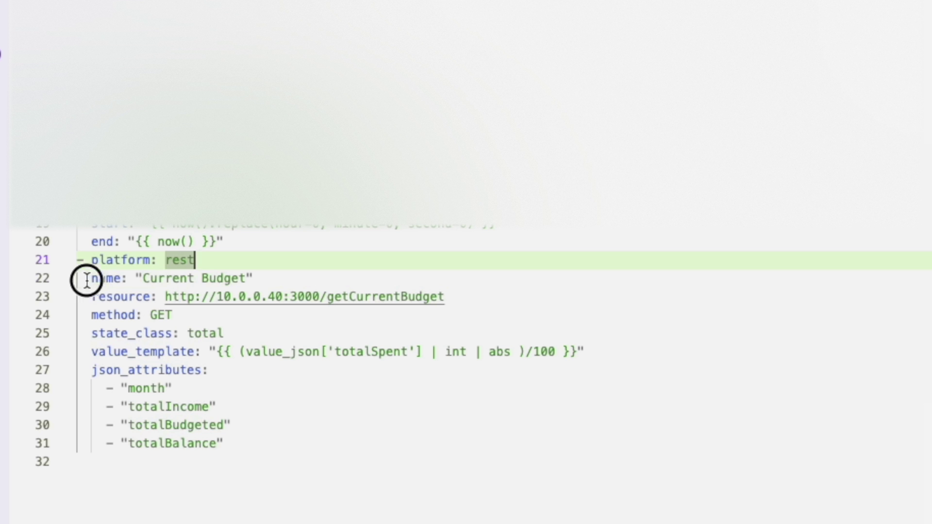
{"action": "left_click_drag", "start_coordinate": [83, 277], "coordinate": [256, 278]}
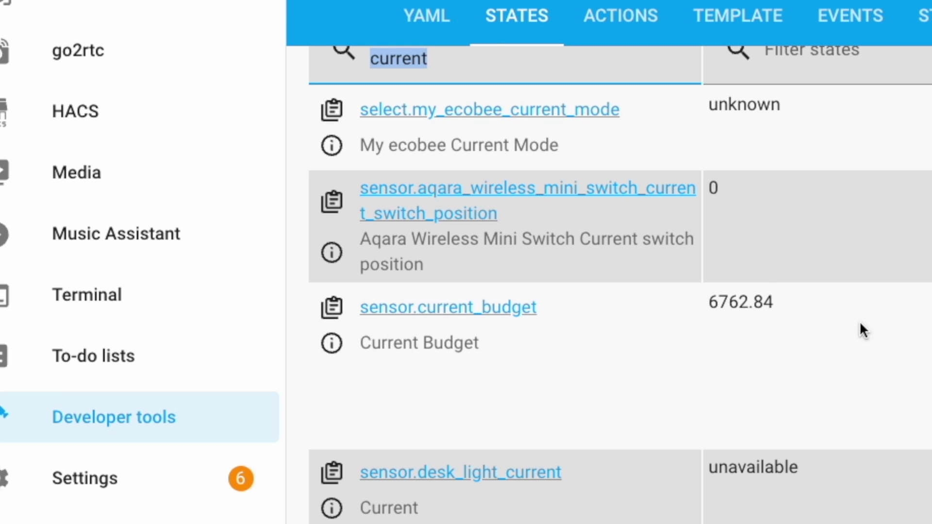
{"action": "left_click_drag", "start_coordinate": [712, 302], "coordinate": [788, 304]}
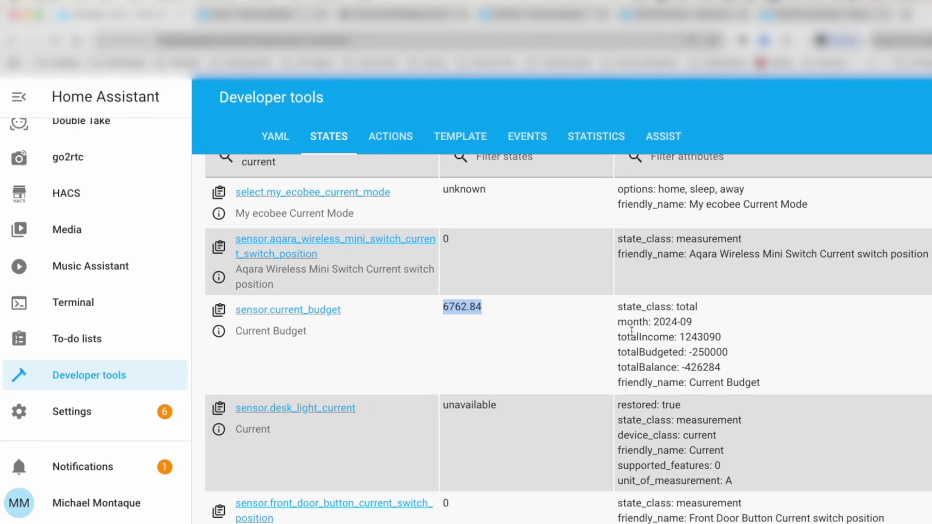
{"action": "left_click_drag", "start_coordinate": [644, 321], "coordinate": [731, 327]}
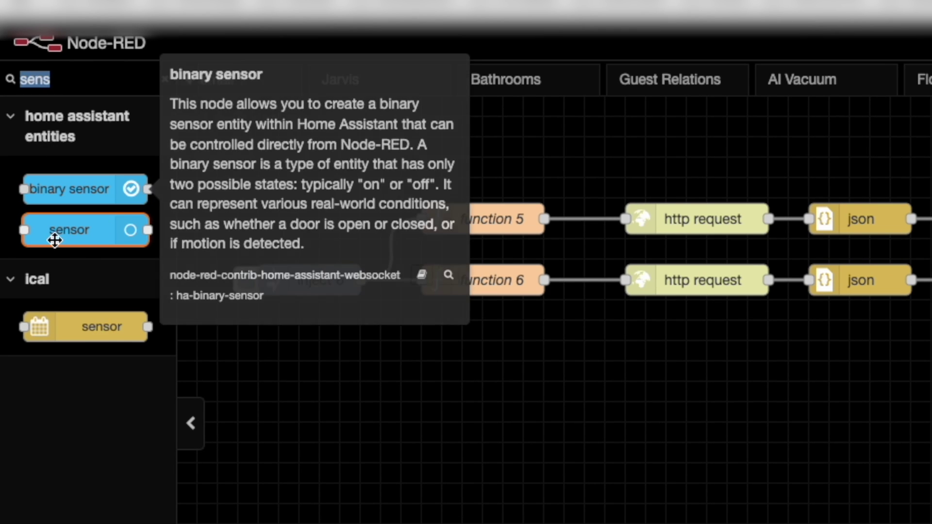
Open the Node-RED flow holding the budget sensors
{"action": "left_click", "coordinate": [88, 234]}
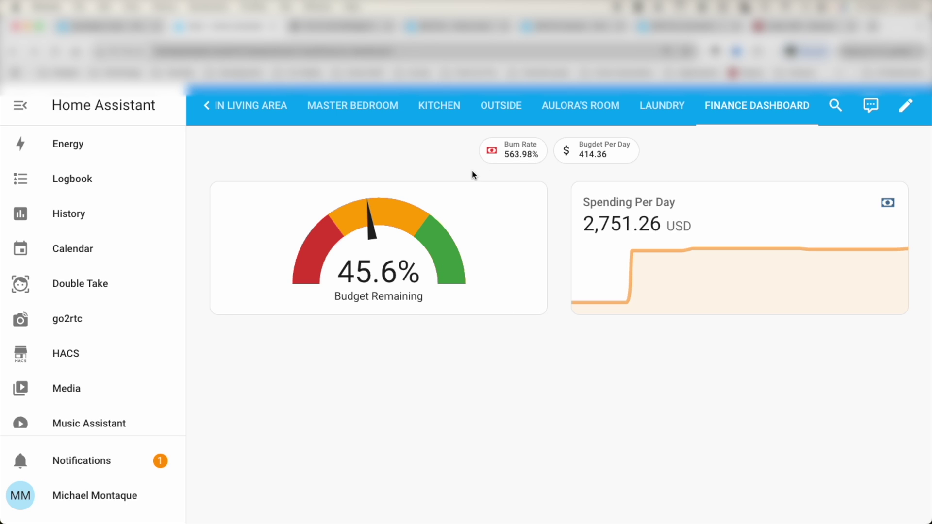
Return to the Node-RED Sensors flow and scroll left to the inject and function nodes
{"action": "key", "text": "ctrl+shift+Tab"}
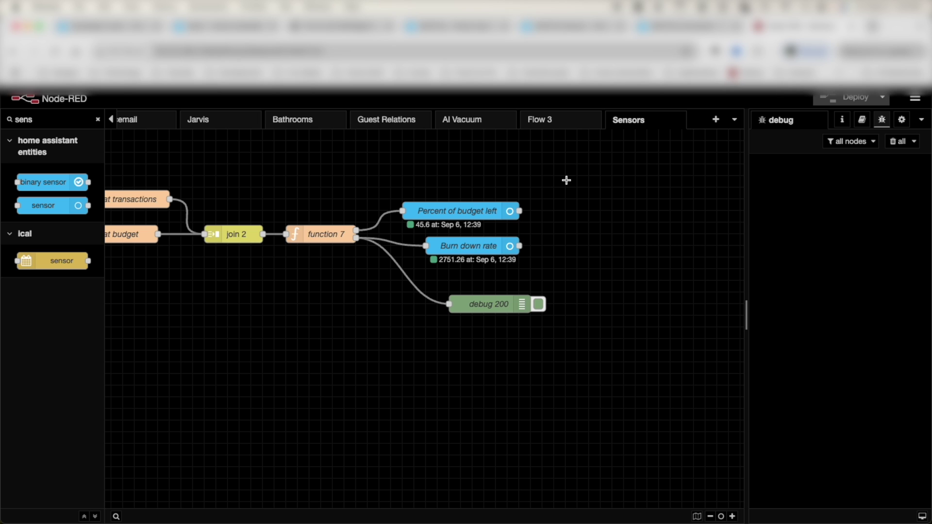
{"action": "scroll", "coordinate": [367, 250], "scroll_direction": "left", "scroll_amount": 10}
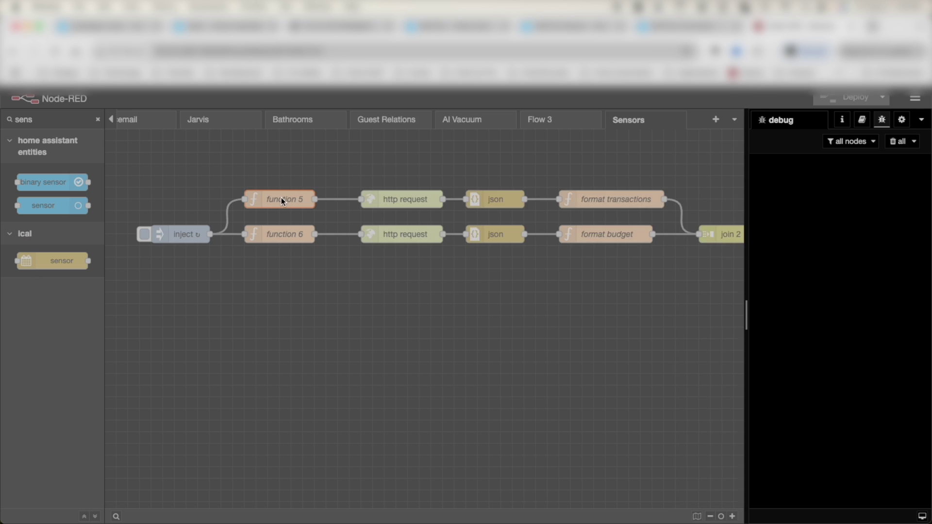
Review function 5's code and close its editor without saving
{"action": "double_click", "coordinate": [281, 197]}
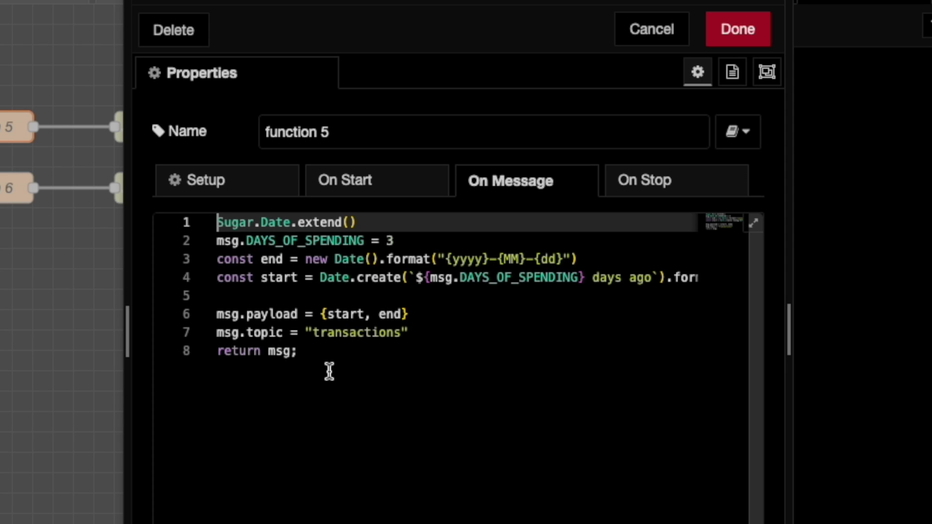
{"action": "left_click_drag", "start_coordinate": [345, 372], "coordinate": [198, 202]}
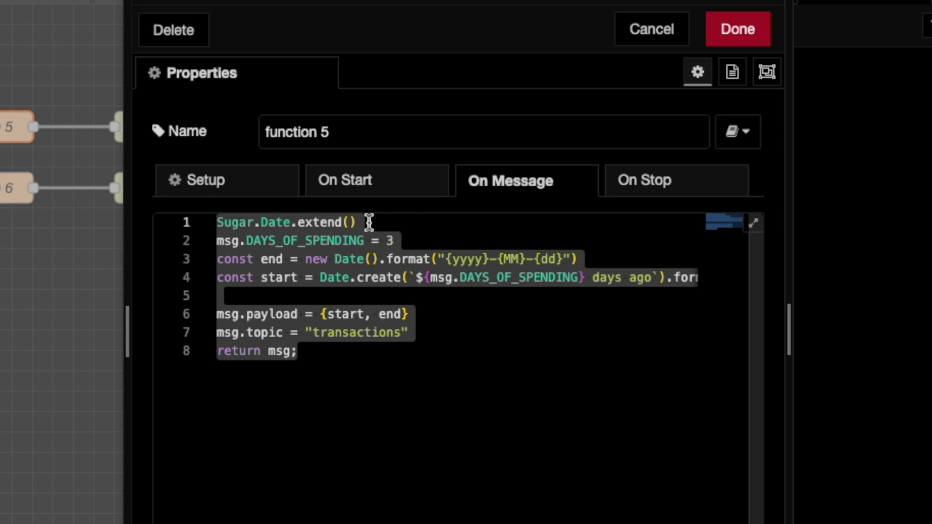
{"action": "left_click", "coordinate": [664, 35]}
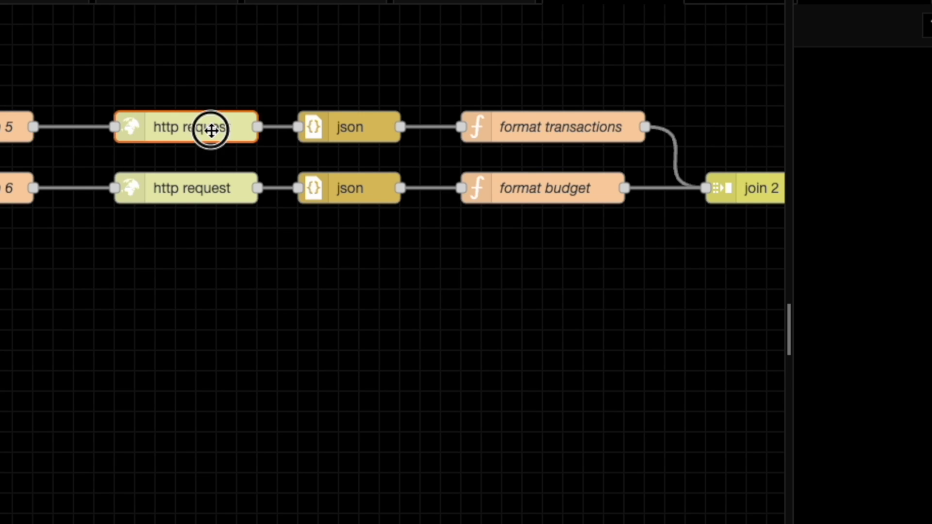
Check the first HTTP request's URL uses the getTransactions endpoint, leaving it unchanged
{"action": "double_click", "coordinate": [210, 130]}
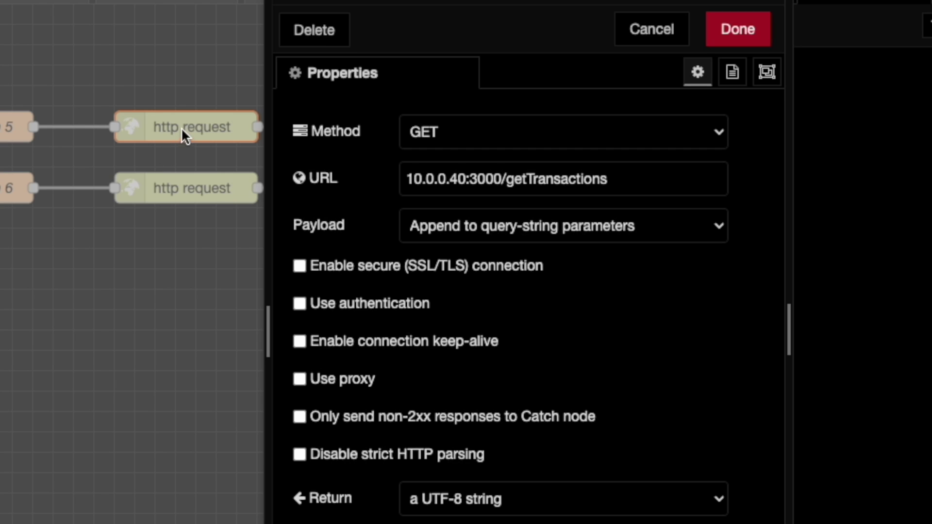
{"action": "left_click_drag", "start_coordinate": [628, 177], "coordinate": [407, 179]}
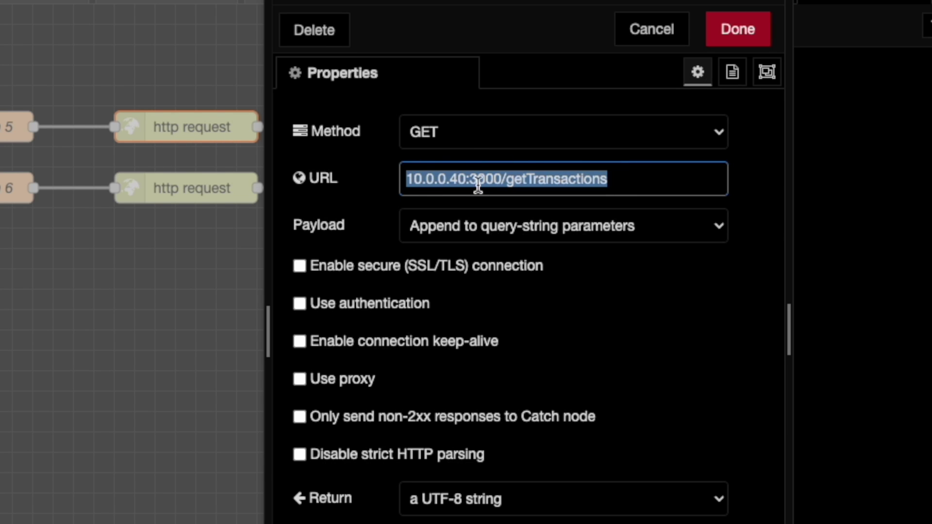
{"action": "left_click", "coordinate": [435, 178]}
{"action": "double_click", "coordinate": [553, 179]}
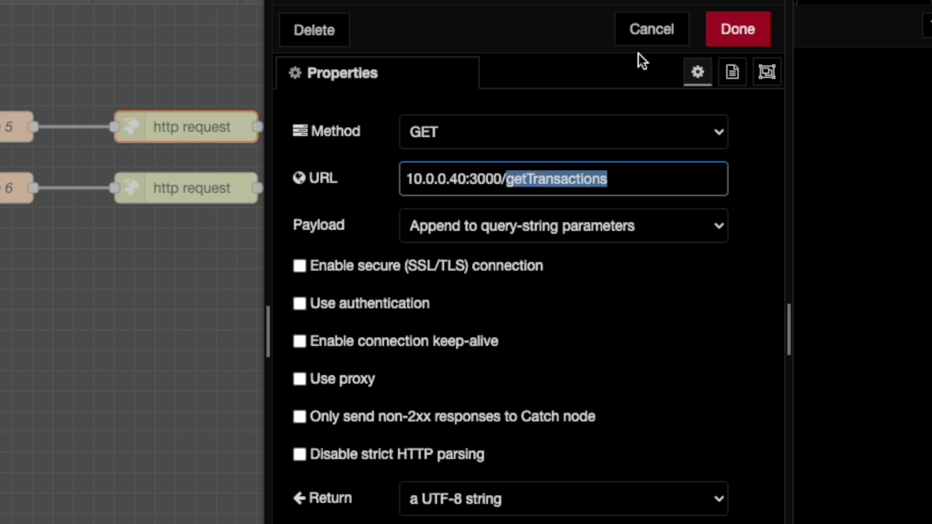
{"action": "left_click", "coordinate": [653, 30]}
Check the second HTTP request's URL uses the getBudget endpoint, leaving it unchanged
{"action": "double_click", "coordinate": [189, 188]}
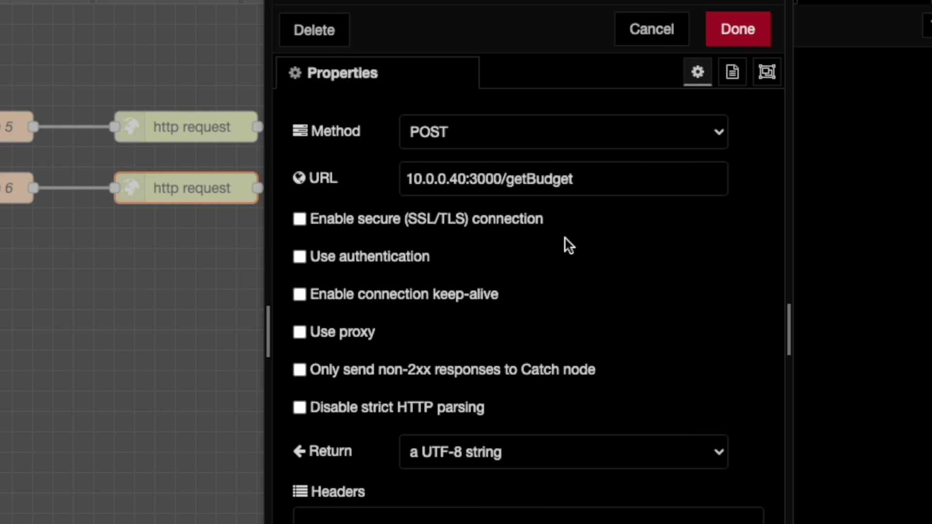
{"action": "left_click", "coordinate": [538, 178]}
{"action": "double_click", "coordinate": [537, 178]}
{"action": "key", "text": "Escape"}
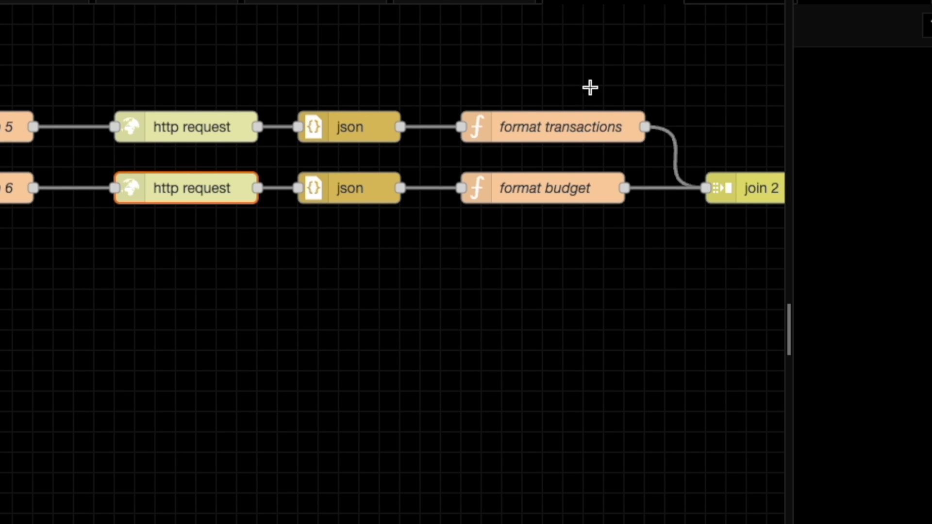
{"action": "left_click_drag", "start_coordinate": [435, 92], "coordinate": [665, 239]}
{"action": "left_click", "coordinate": [608, 220]}
{"action": "scroll", "coordinate": [608, 219], "scroll_direction": "right", "scroll_amount": 5}
{"action": "double_click", "coordinate": [285, 186]}
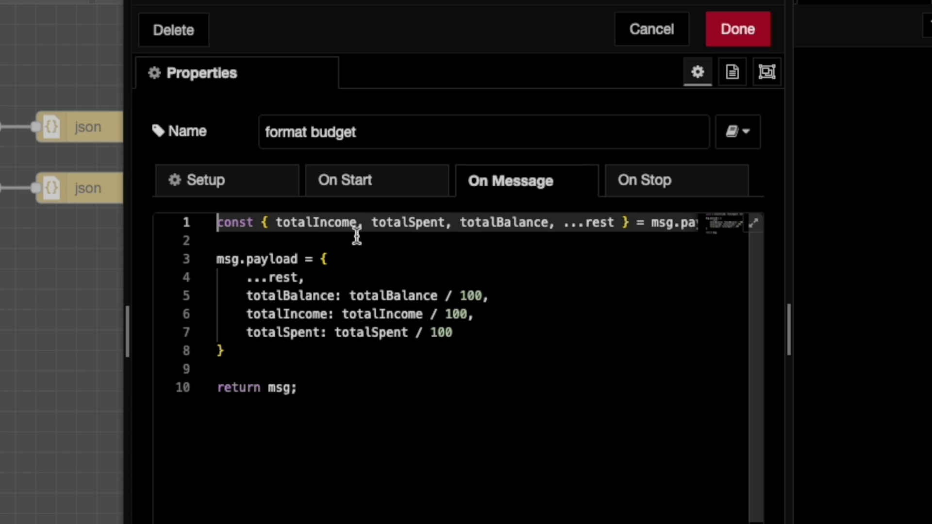
{"action": "scroll", "coordinate": [377, 235], "scroll_direction": "right", "scroll_amount": 3}
{"action": "left_click", "coordinate": [645, 223]}
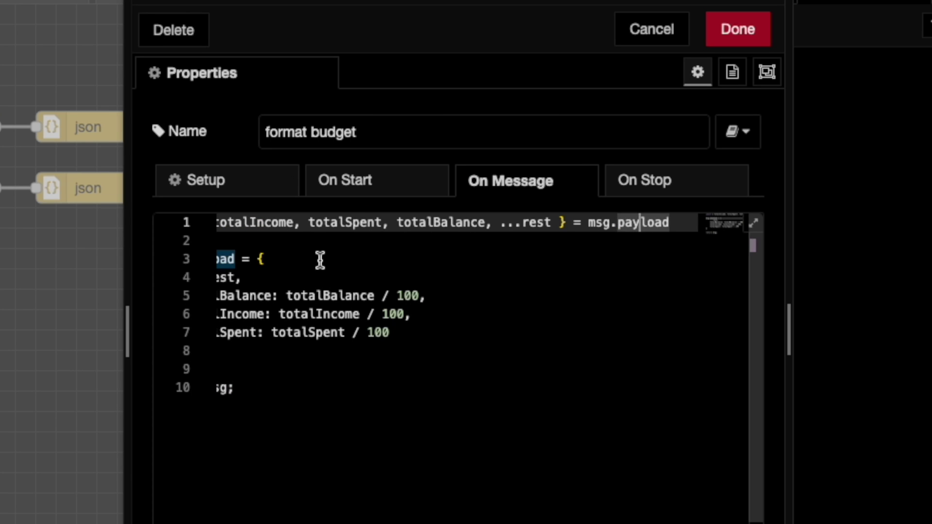
{"action": "scroll", "coordinate": [312, 260], "scroll_direction": "left", "scroll_amount": 3}
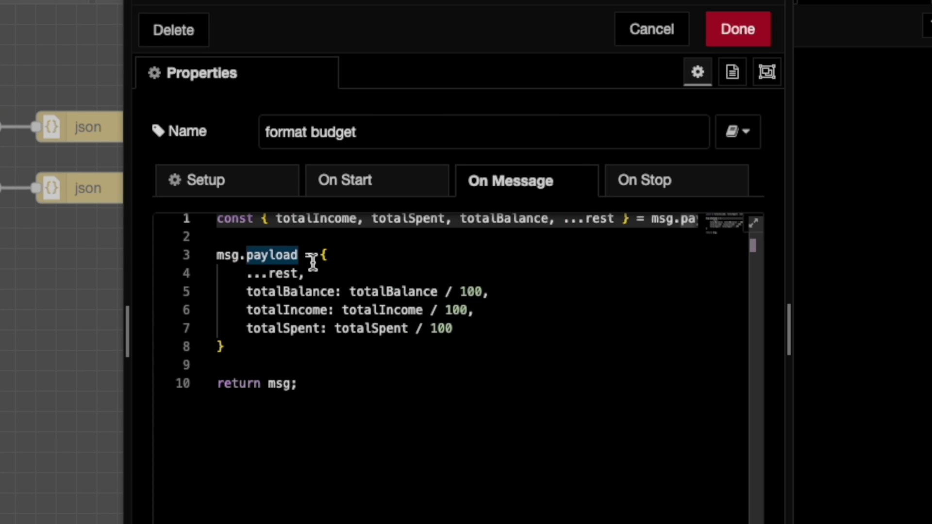
{"action": "double_click", "coordinate": [410, 227]}
{"action": "double_click", "coordinate": [501, 223]}
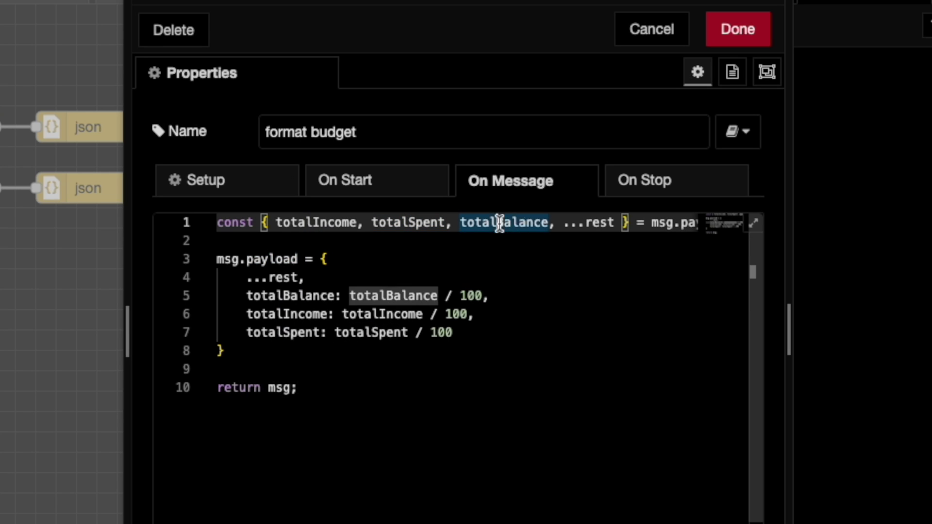
{"action": "double_click", "coordinate": [616, 223]}
{"action": "left_click", "coordinate": [256, 296]}
{"action": "left_click_drag", "start_coordinate": [255, 296], "coordinate": [438, 339]}
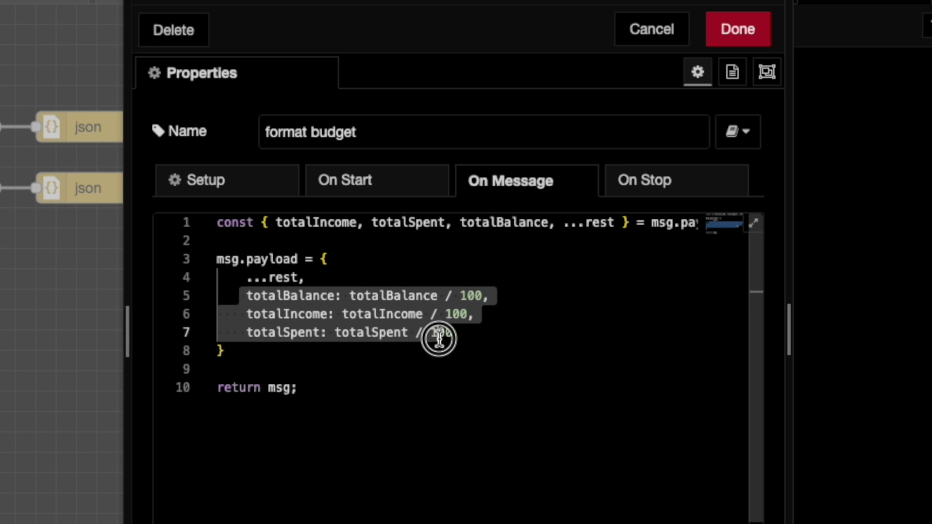
{"action": "left_click", "coordinate": [255, 256]}
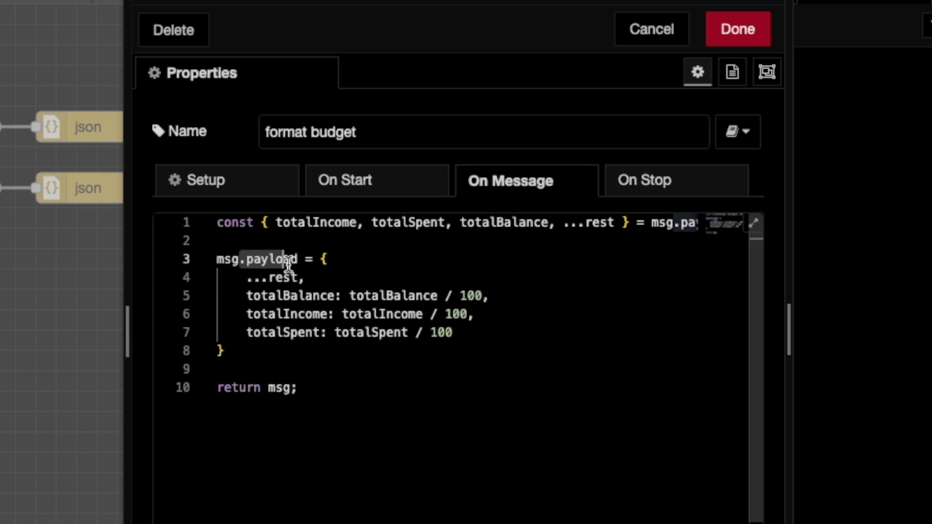
{"action": "double_click", "coordinate": [267, 291]}
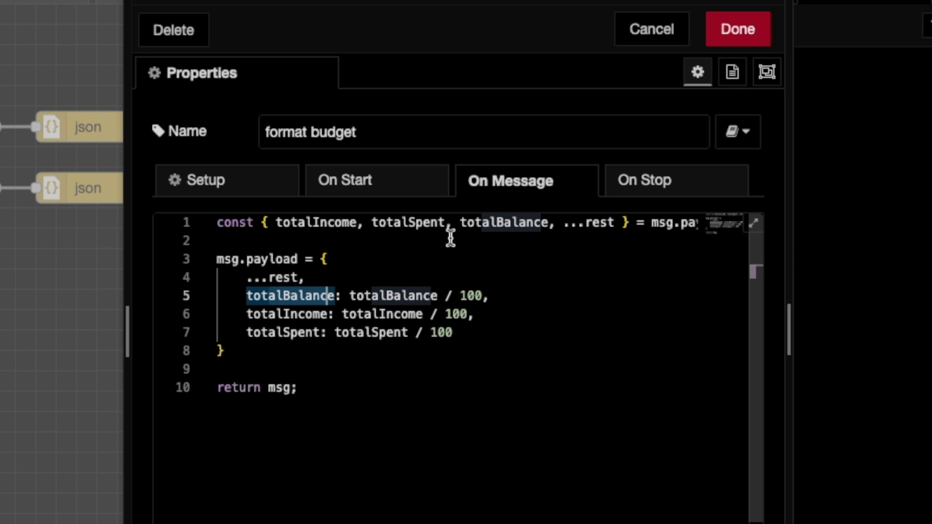
{"action": "mouse_move", "coordinate": [516, 218]}
{"action": "left_click", "coordinate": [370, 295]}
{"action": "left_click", "coordinate": [409, 296]}
{"action": "left_click", "coordinate": [359, 314]}
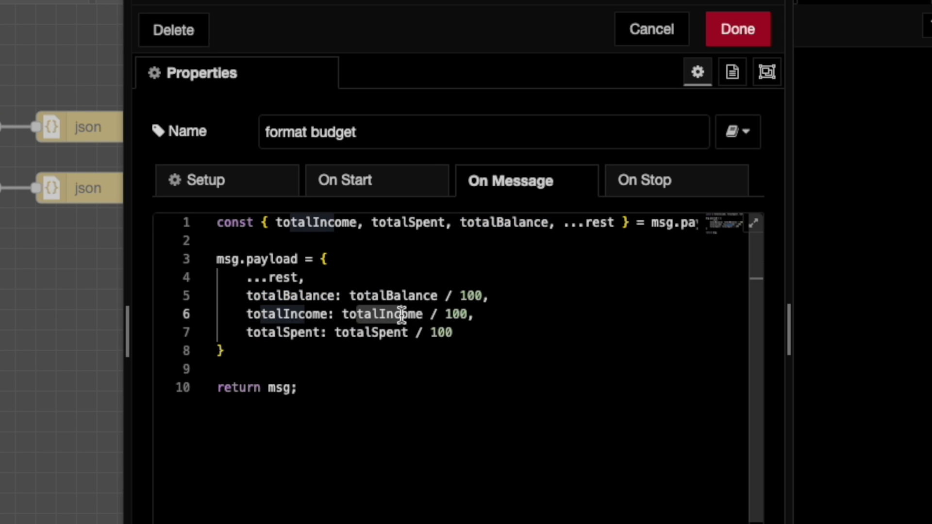
{"action": "left_click", "coordinate": [372, 332]}
{"action": "left_click", "coordinate": [238, 258]}
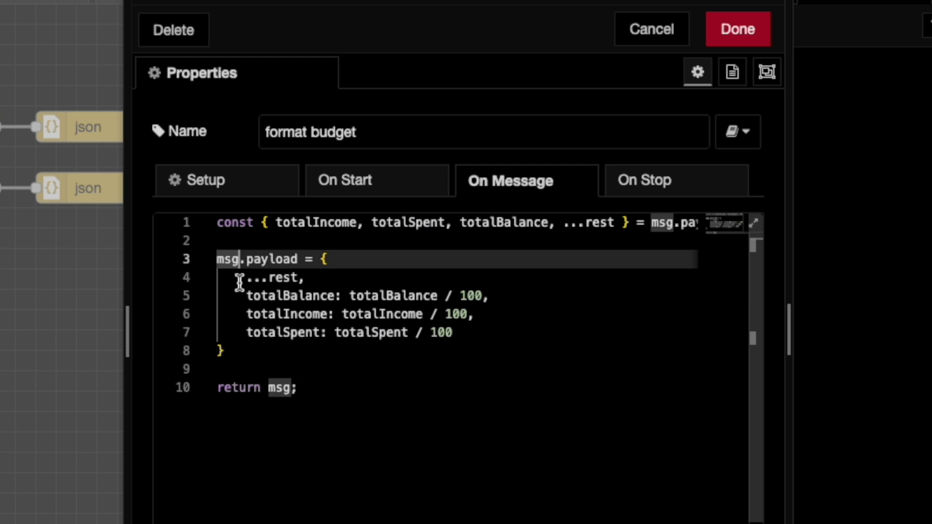
{"action": "left_click", "coordinate": [258, 389]}
{"action": "key", "text": "ctrl+Return"}
{"action": "left_click", "coordinate": [270, 179]}
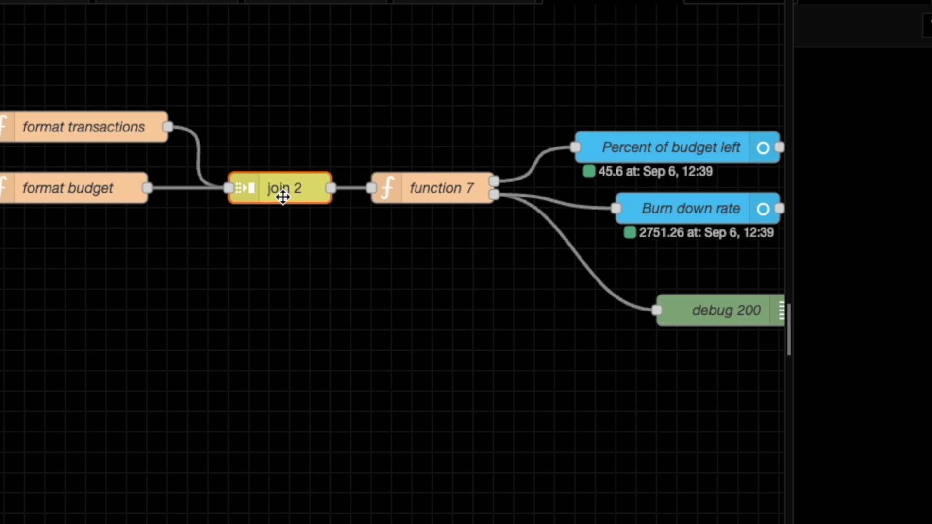
Open function 7's code in a wider editor and trace percentLeft and averageSpentPerDay
{"action": "double_click", "coordinate": [446, 188]}
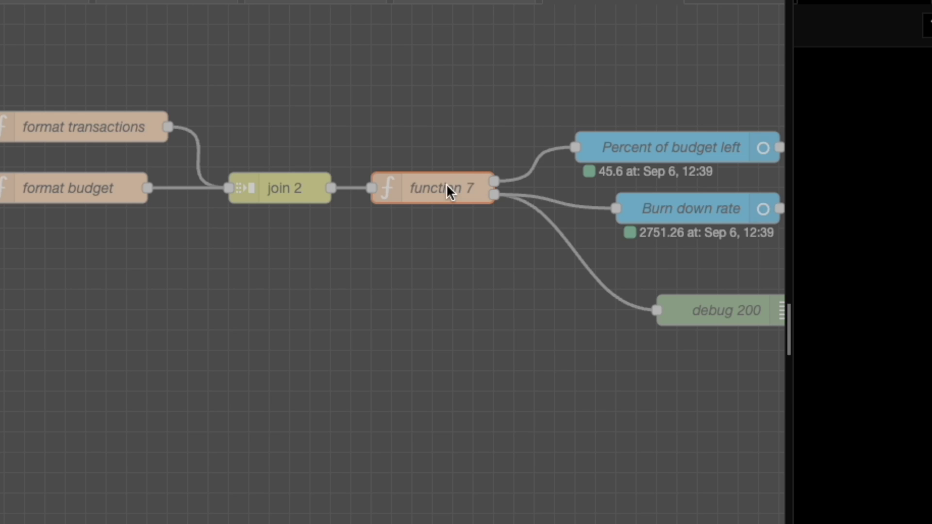
{"action": "scroll", "coordinate": [468, 369], "scroll_direction": "down", "scroll_amount": 6}
{"action": "scroll", "coordinate": [468, 368], "scroll_direction": "up", "scroll_amount": 6}
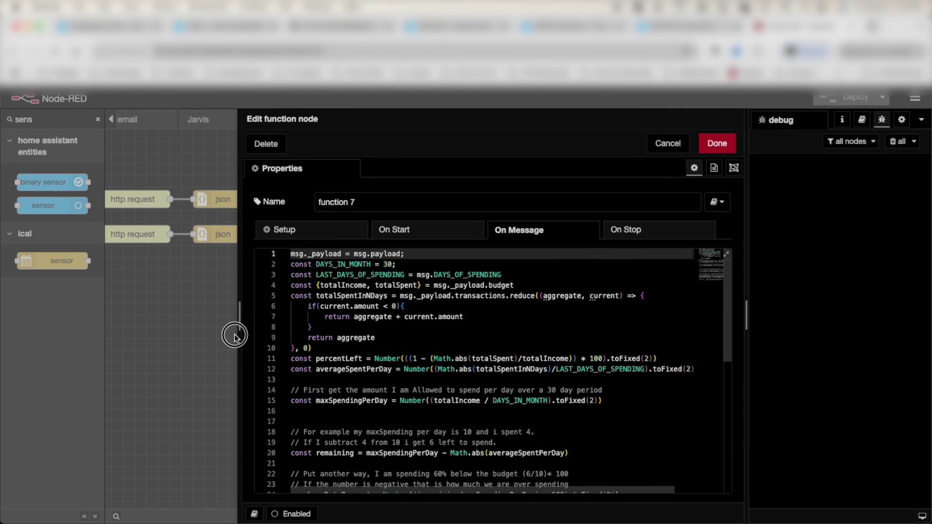
{"action": "left_click_drag", "start_coordinate": [235, 335], "coordinate": [204, 342]}
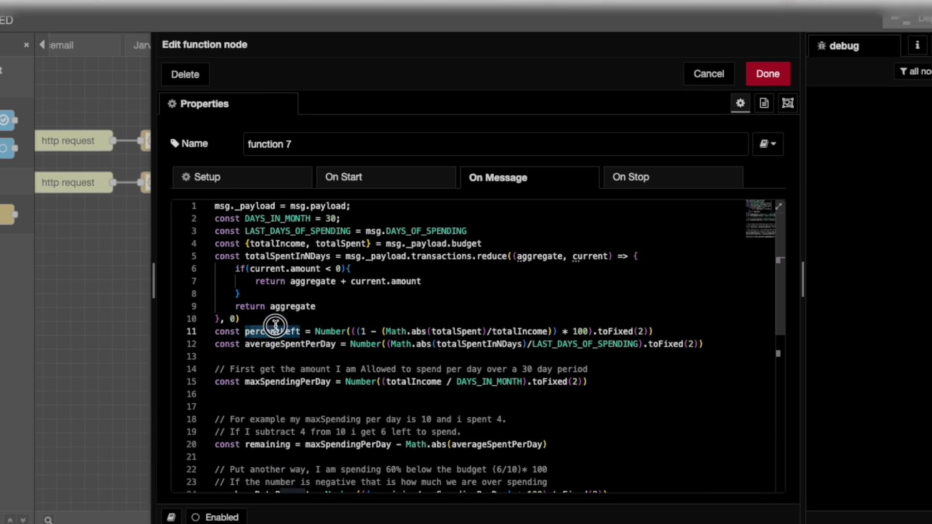
{"action": "double_click", "coordinate": [289, 358]}
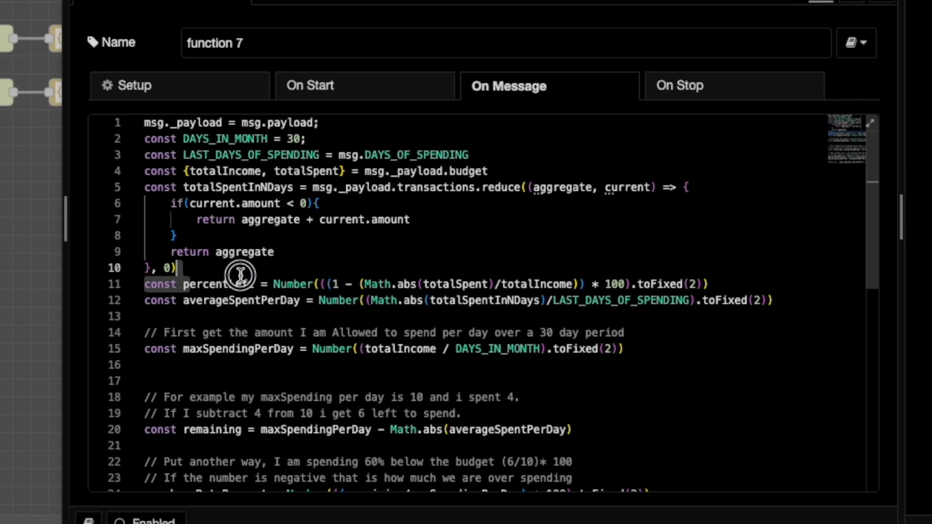
{"action": "left_click", "coordinate": [285, 370]}
{"action": "double_click", "coordinate": [154, 274]}
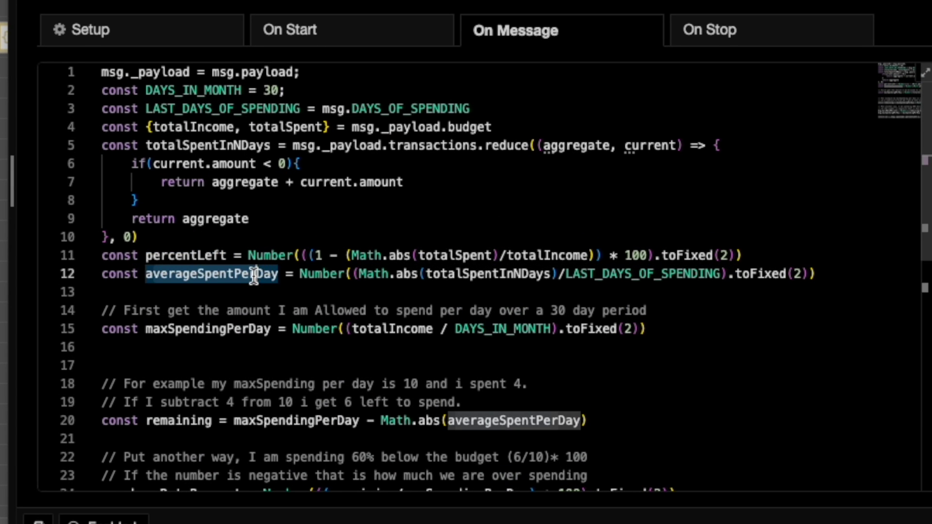
{"action": "scroll", "coordinate": [237, 267], "scroll_direction": "down", "scroll_amount": 2}
Trace maxSpendingPerDay, remaining and burnRatePercent through lines 12 to 25 of function 7
{"action": "double_click", "coordinate": [154, 241]}
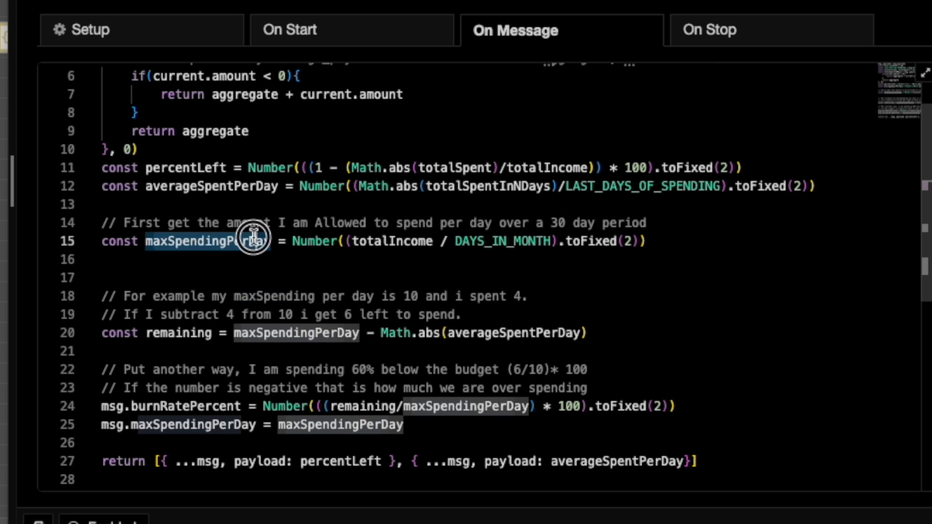
{"action": "left_click", "coordinate": [148, 333]}
{"action": "double_click", "coordinate": [167, 333]}
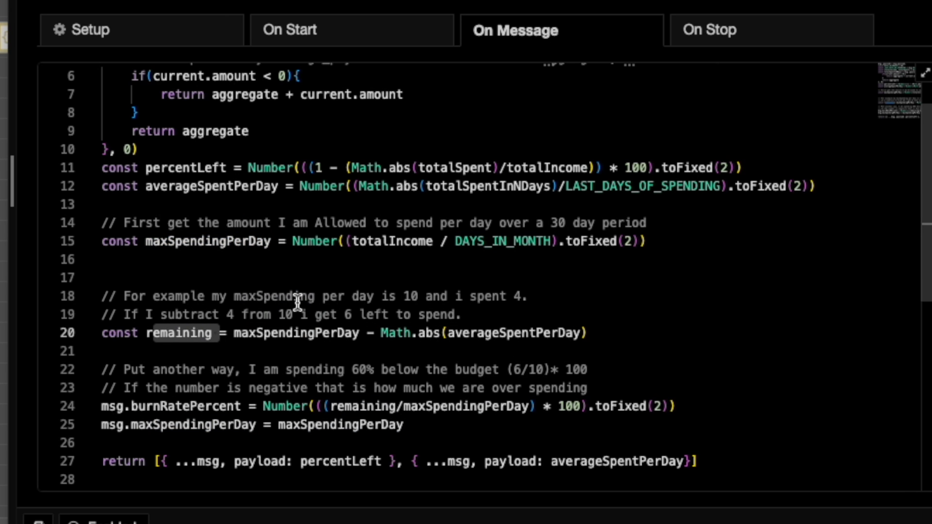
{"action": "left_click_drag", "start_coordinate": [316, 333], "coordinate": [160, 194]}
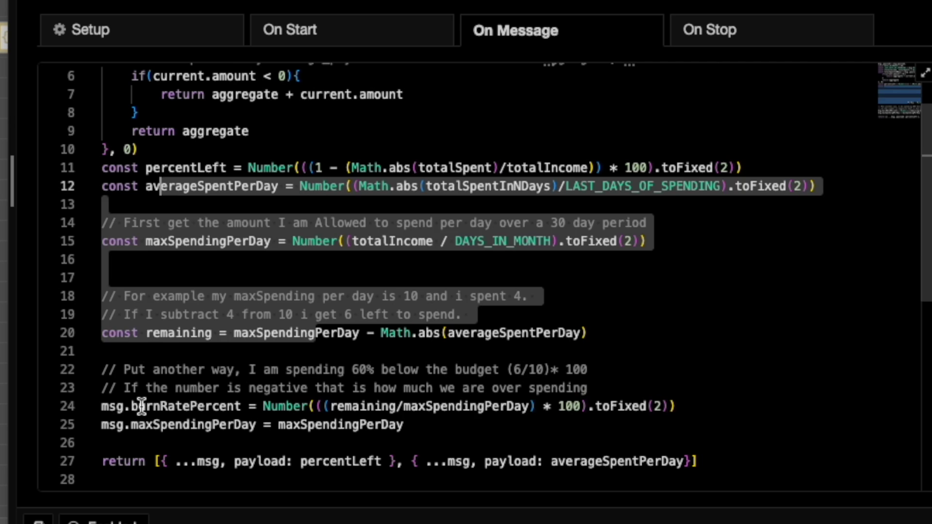
{"action": "left_click_drag", "start_coordinate": [134, 406], "coordinate": [212, 406]}
{"action": "left_click", "coordinate": [137, 430]}
{"action": "left_click", "coordinate": [233, 429]}
{"action": "scroll", "coordinate": [233, 431], "scroll_direction": "down", "scroll_amount": 2}
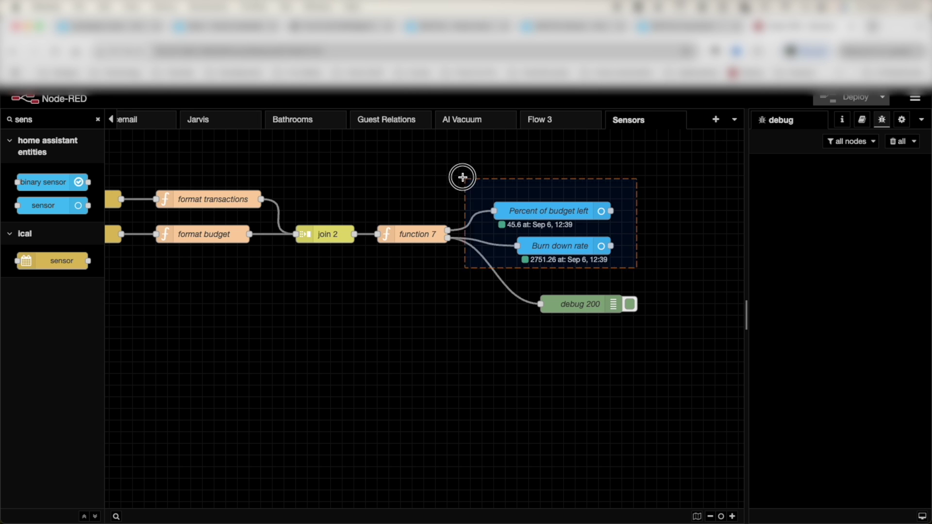
Open the Burn down rate sensor's settings and inspect its payload State value
{"action": "left_click", "coordinate": [641, 231]}
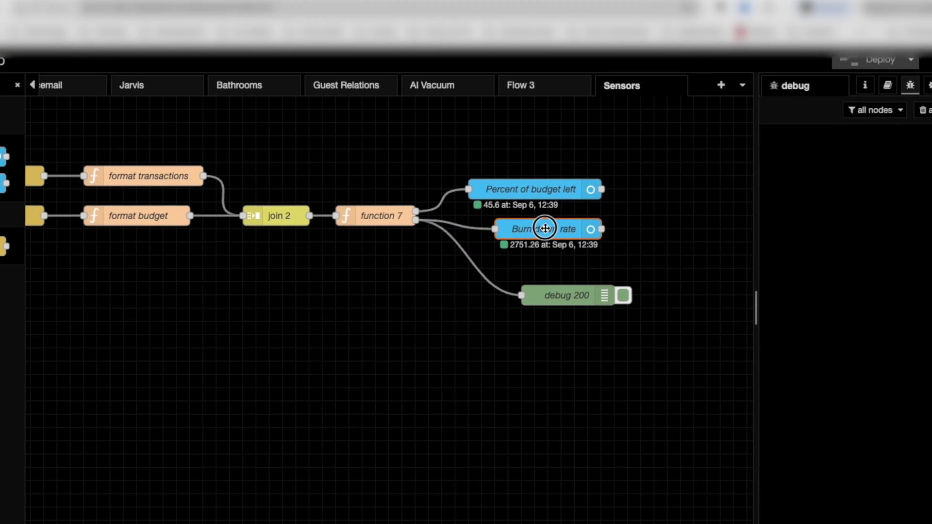
{"action": "double_click", "coordinate": [561, 246]}
{"action": "left_click", "coordinate": [545, 202]}
{"action": "left_click", "coordinate": [416, 203]}
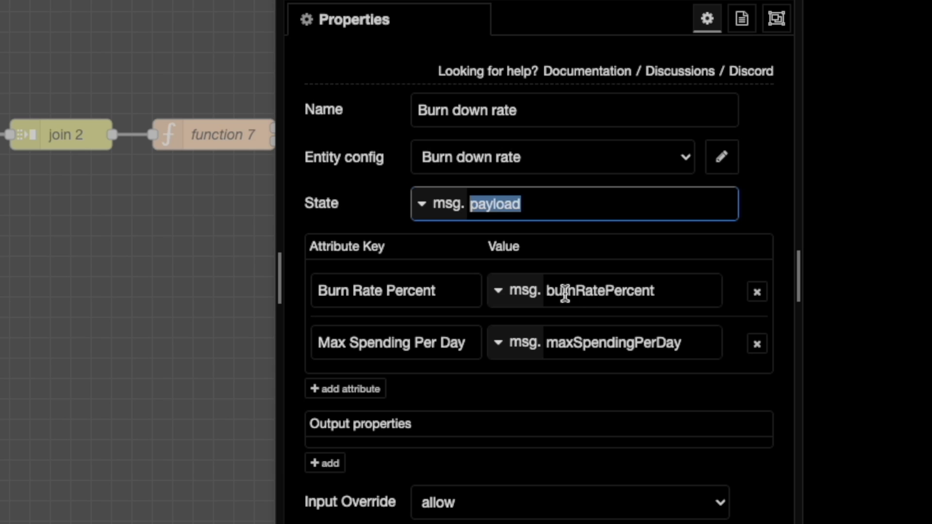
Inspect the Burn Rate Percent and Max Spending Per Day attribute keys and values
{"action": "left_click", "coordinate": [447, 291]}
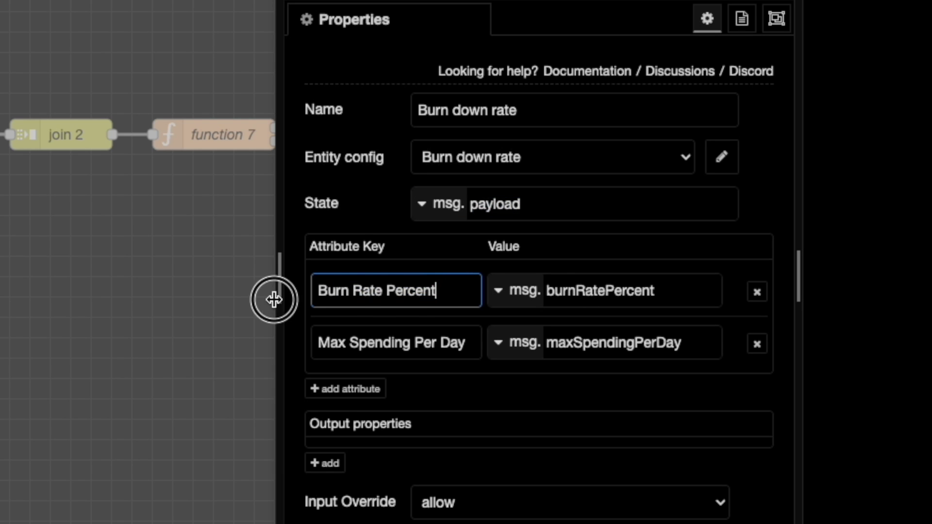
{"action": "key", "text": "ctrl+a"}
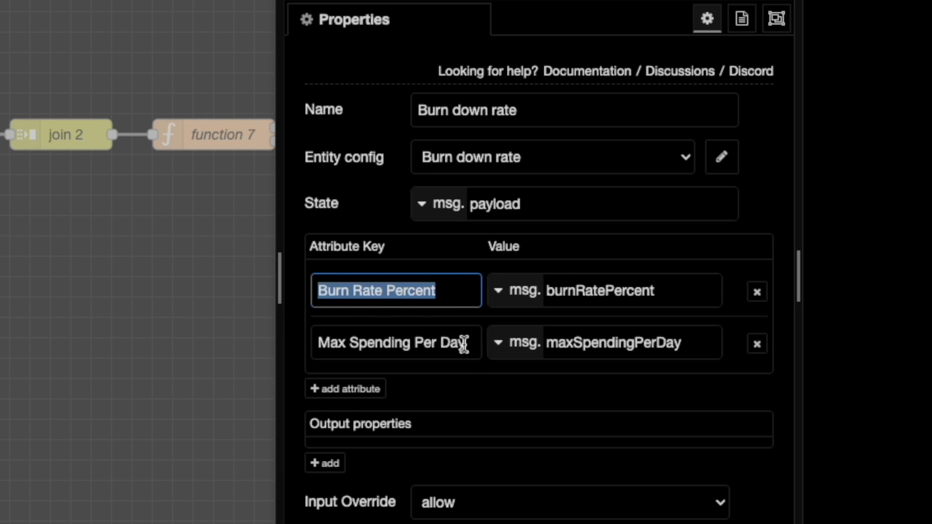
{"action": "left_click_drag", "start_coordinate": [464, 344], "coordinate": [316, 351]}
{"action": "key", "text": "ctrl+a"}
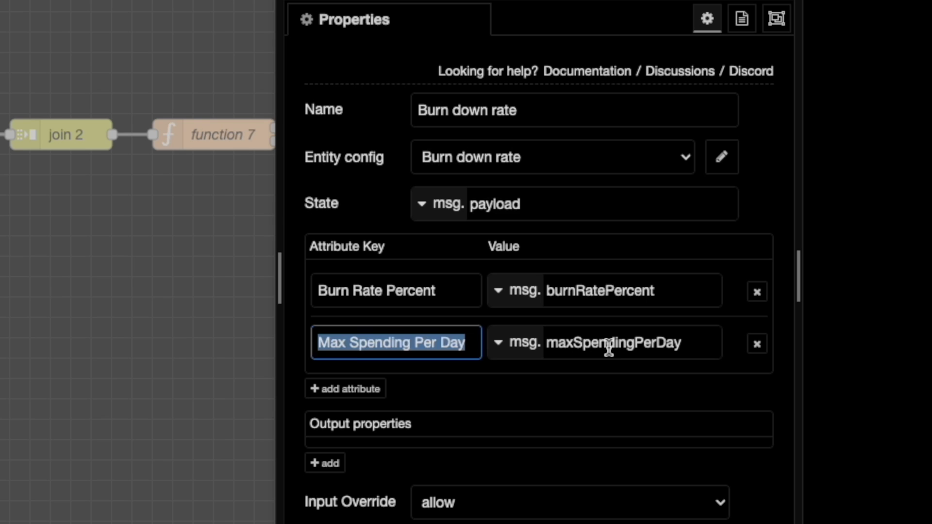
{"action": "left_click", "coordinate": [607, 348]}
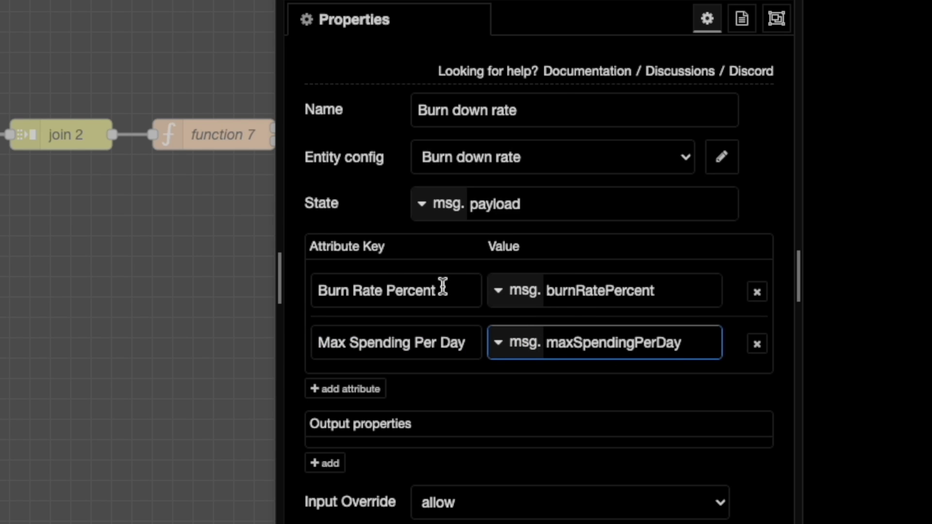
{"action": "left_click_drag", "start_coordinate": [439, 290], "coordinate": [323, 291]}
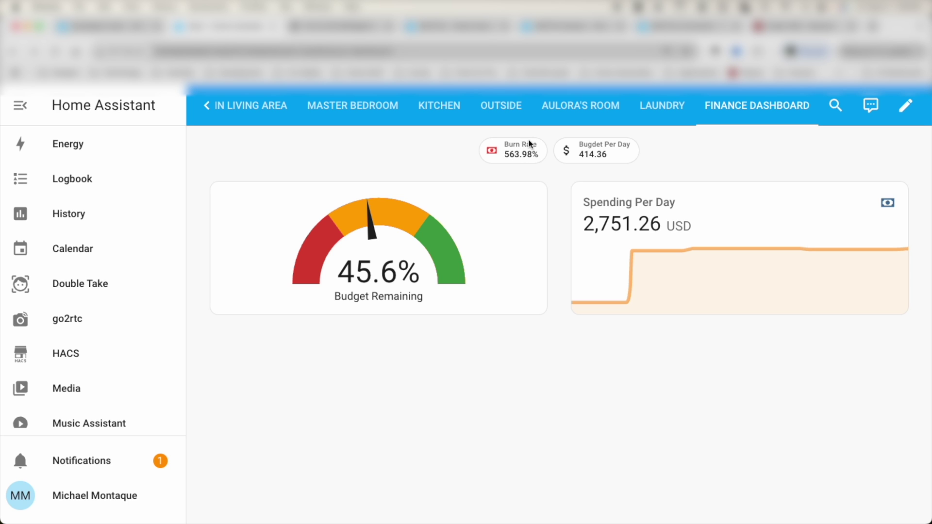
In dashboard edit mode, find burn_rate_percent in the Burn Rate badge's colour template
{"action": "left_click", "coordinate": [905, 106]}
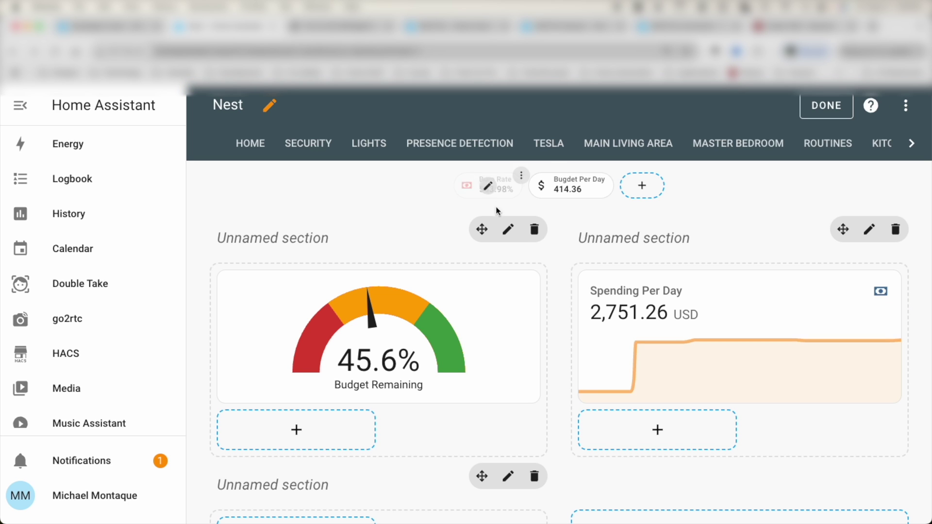
{"action": "left_click", "coordinate": [489, 187]}
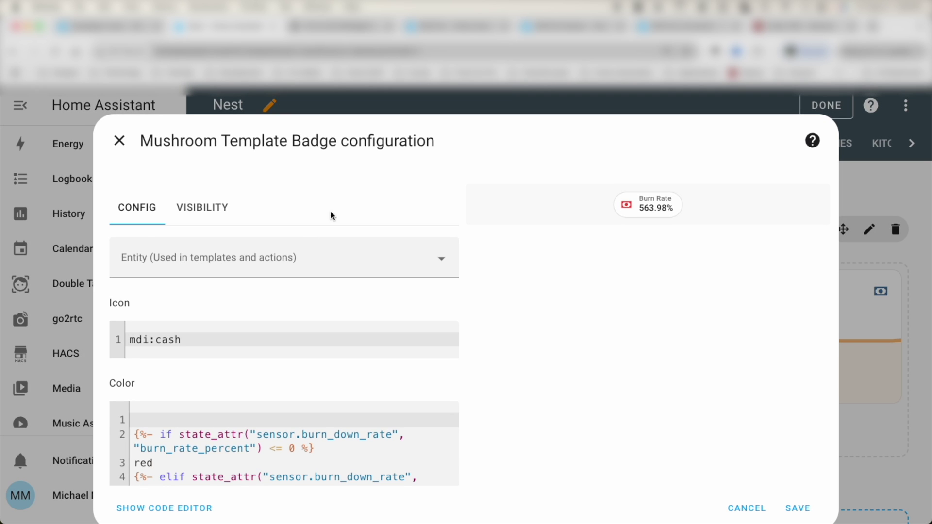
{"action": "scroll", "coordinate": [272, 388], "scroll_direction": "down", "scroll_amount": 3}
{"action": "double_click", "coordinate": [252, 413]}
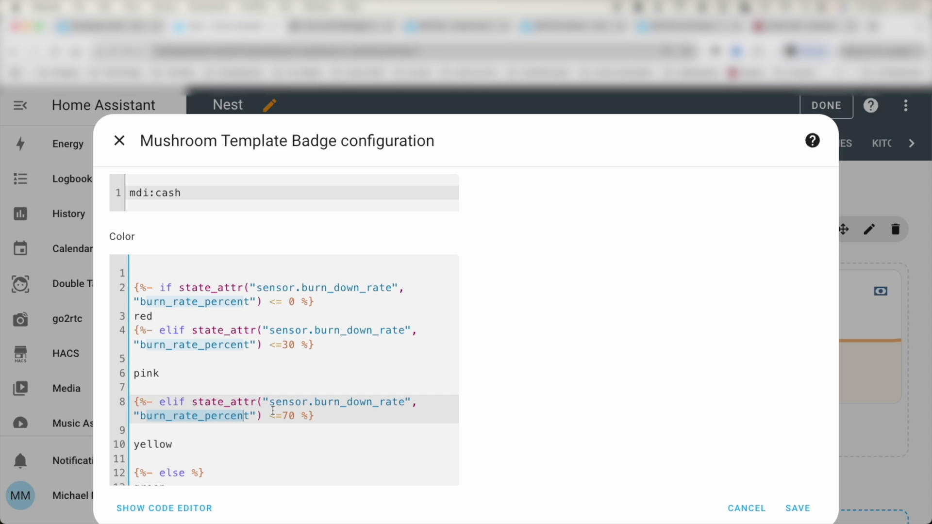
{"action": "left_click", "coordinate": [212, 425]}
{"action": "left_click_drag", "start_coordinate": [152, 418], "coordinate": [252, 417]}
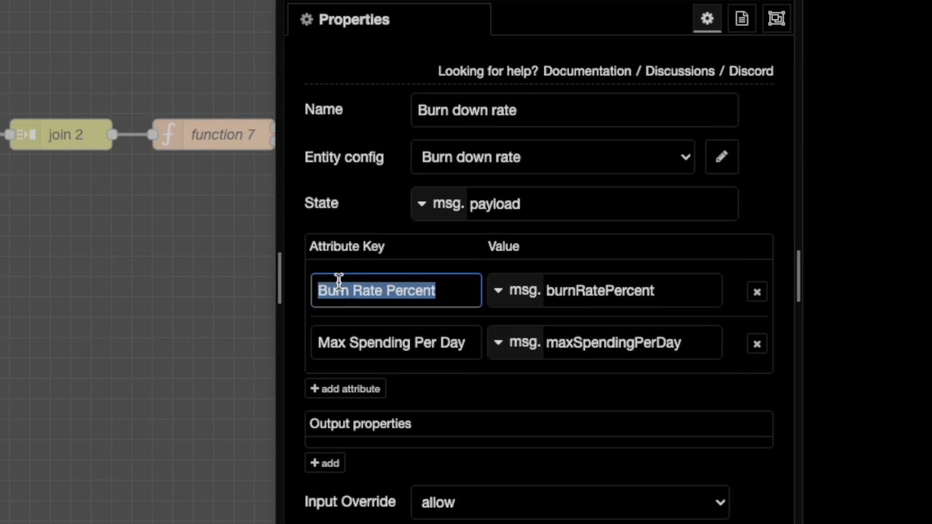
Compare with Node-RED's Burn Rate Percent key mapped to burnRatePercent and Max Spending Per Day
{"action": "left_click", "coordinate": [339, 281]}
{"action": "left_click", "coordinate": [449, 291]}
{"action": "mouse_move", "coordinate": [448, 291]}
{"action": "left_mouse_down"}
{"action": "mouse_move", "coordinate": [258, 293]}
{"action": "mouse_move", "coordinate": [272, 280]}
{"action": "left_mouse_up"}
{"action": "double_click", "coordinate": [566, 291]}
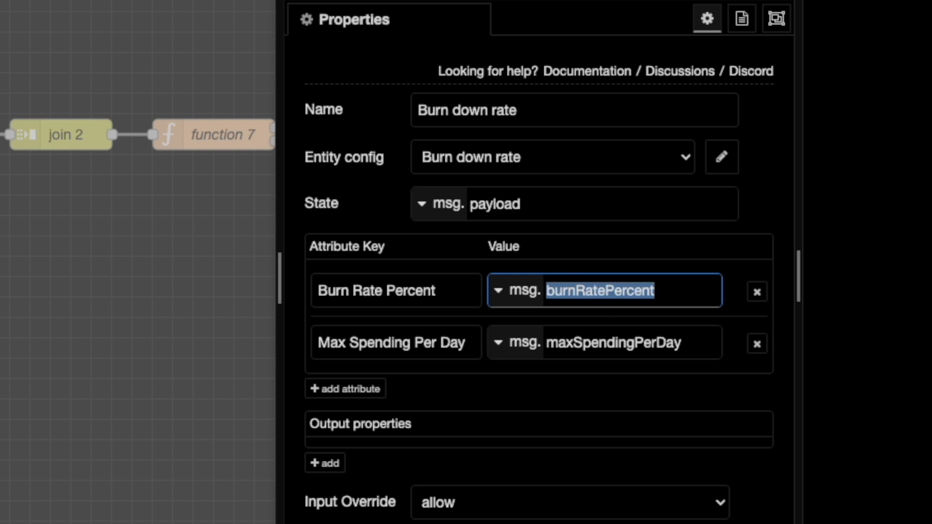
{"action": "left_click_drag", "start_coordinate": [358, 342], "coordinate": [464, 343]}
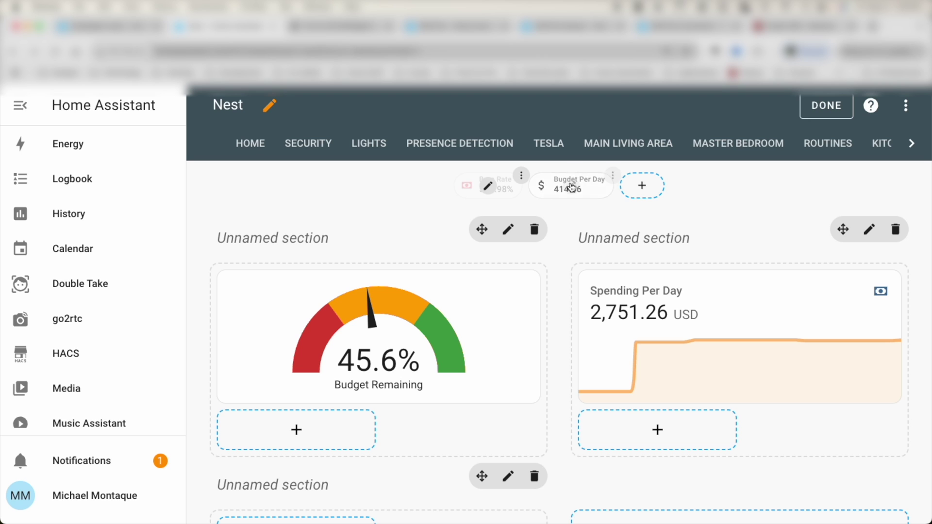
Check the Budget Per Day badge's max_spending_per_day Content template, then finish dashboard editing
{"action": "left_click", "coordinate": [573, 189]}
{"action": "scroll", "coordinate": [219, 346], "scroll_direction": "down", "scroll_amount": 5}
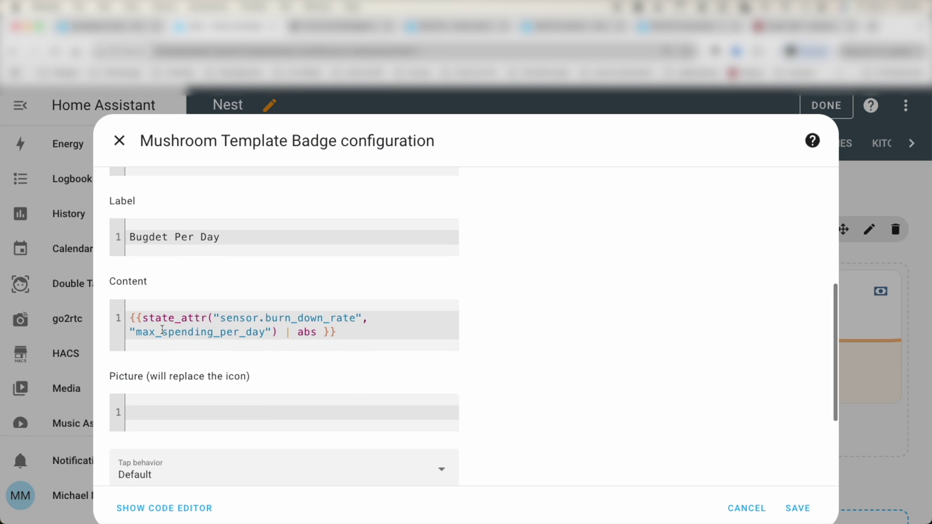
{"action": "left_click_drag", "start_coordinate": [140, 332], "coordinate": [366, 322]}
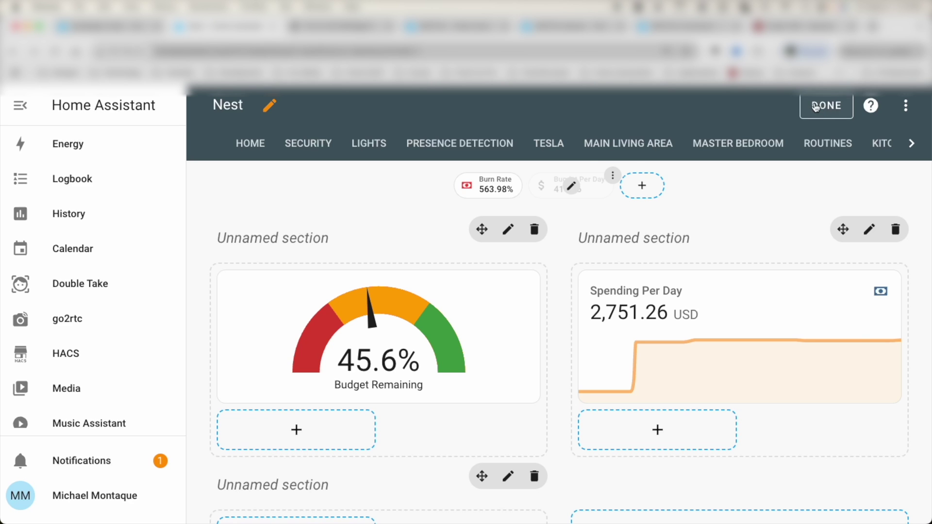
{"action": "left_click", "coordinate": [820, 107]}
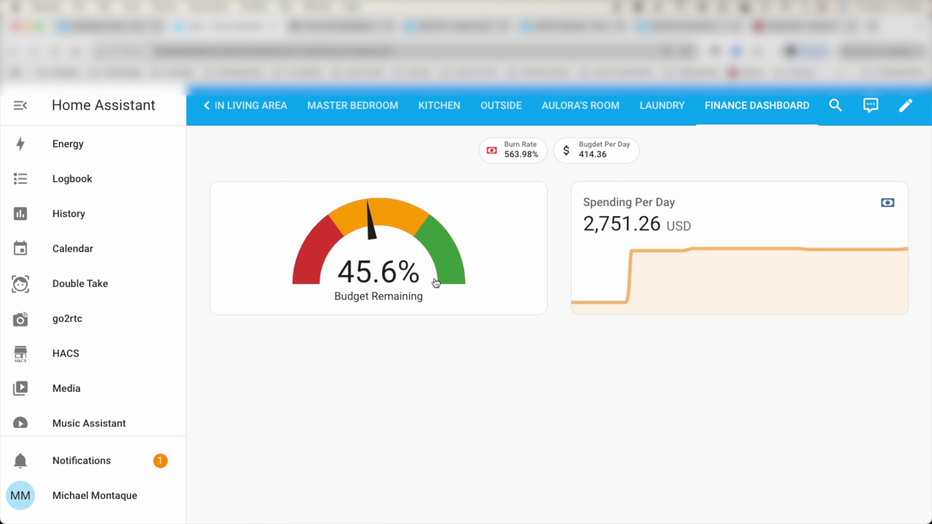